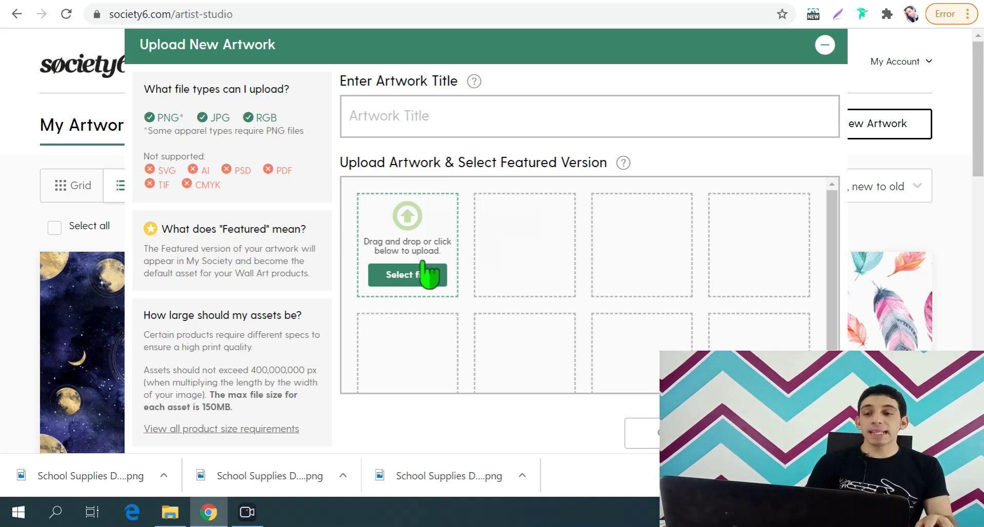
- Upload the three School Supplies DP-01 PNG files from New folder (2) in Downloads as the new artwork's versions
scroll(421, 290, down, 1)
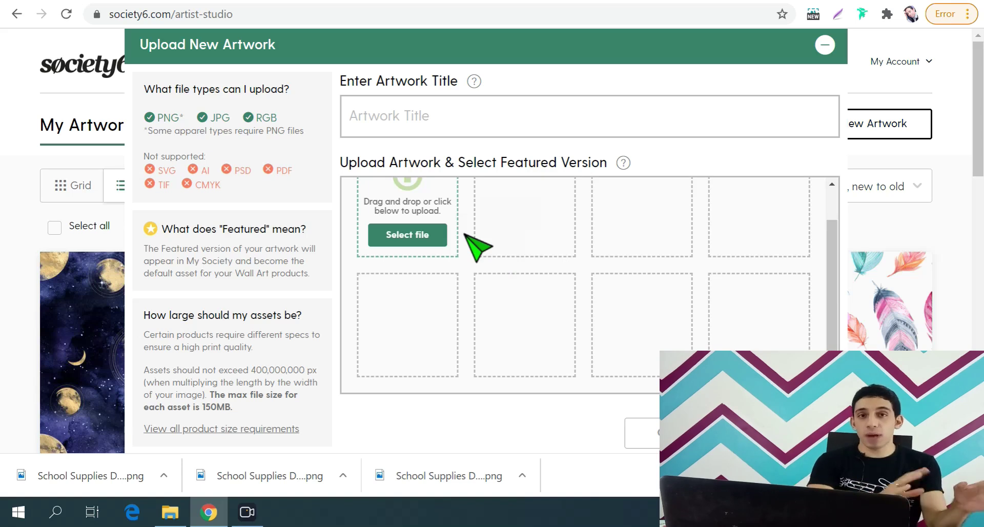
scroll(476, 248, up, 2)
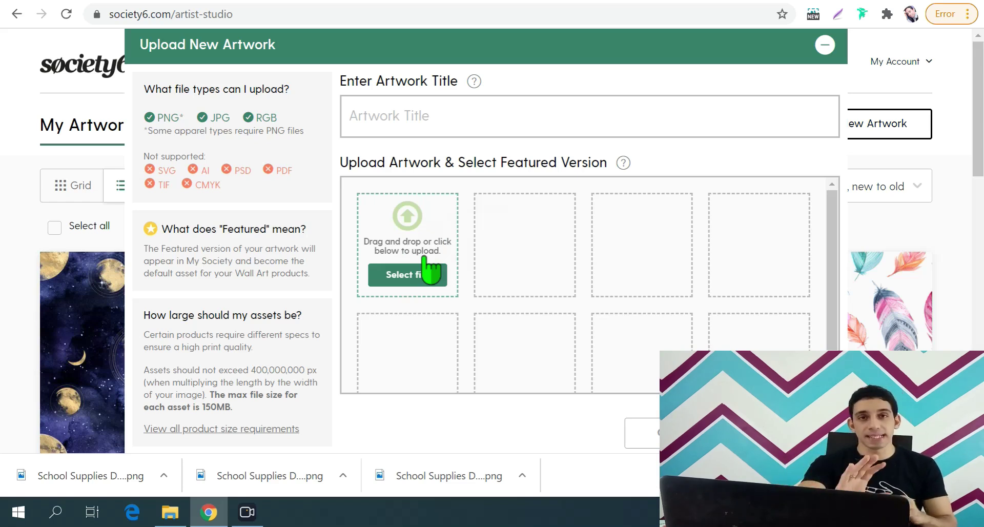
click(402, 266)
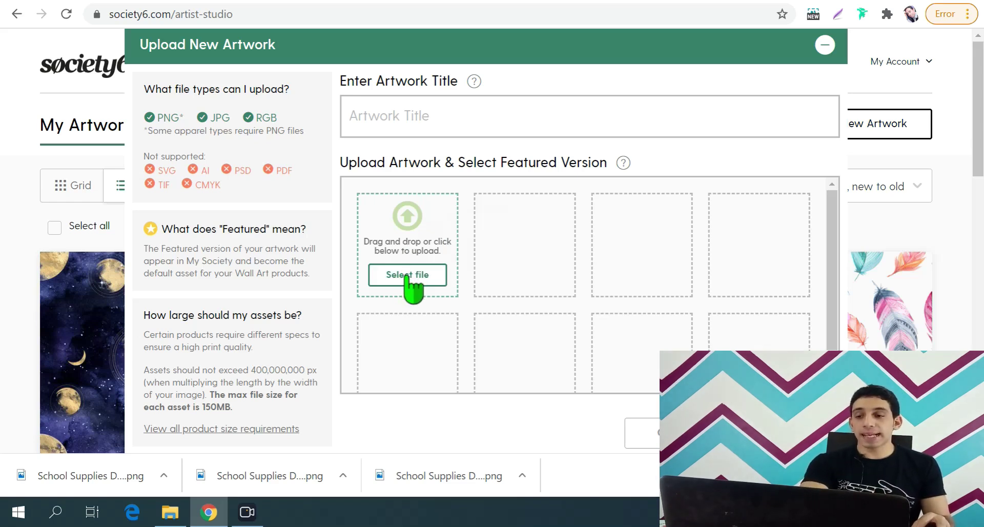
click(407, 276)
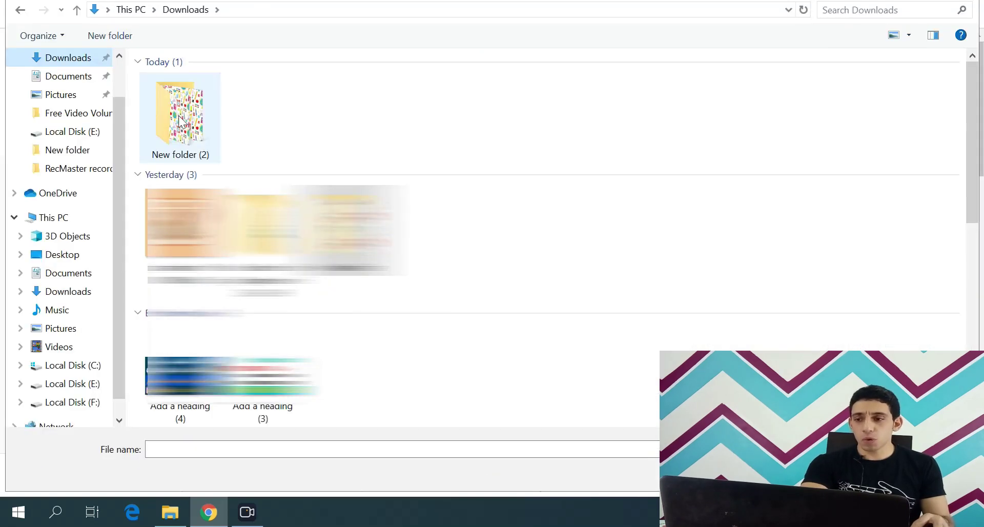
double_click(180, 122)
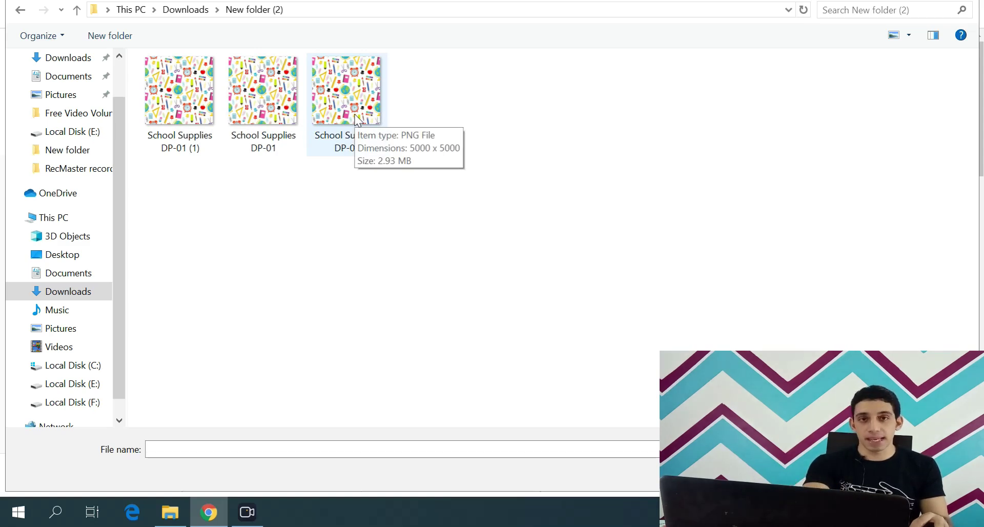
drag(157, 179, 366, 101)
key(Return)
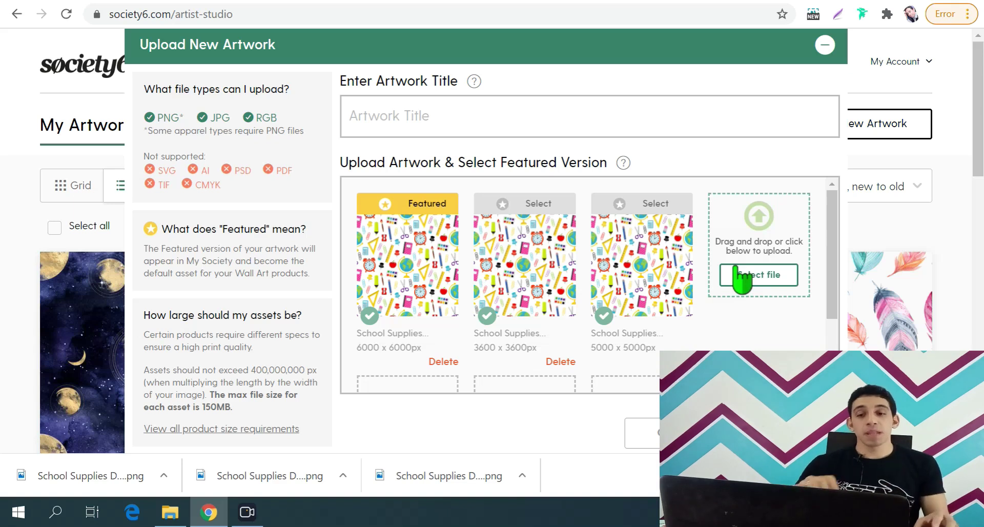
- Make the 5000 x 5000px School Supplies image the featured version of the artwork
scroll(523, 282, down, 2)
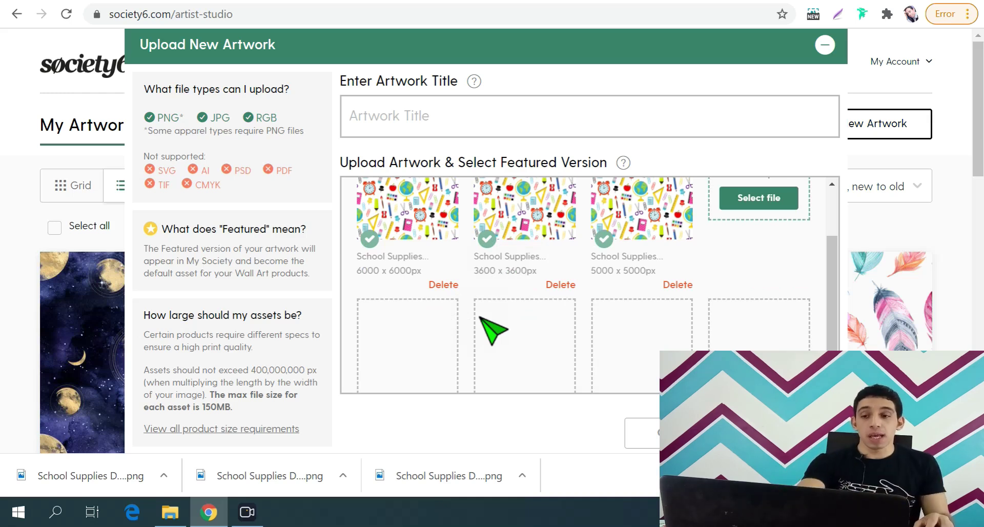
scroll(457, 323, up, 2)
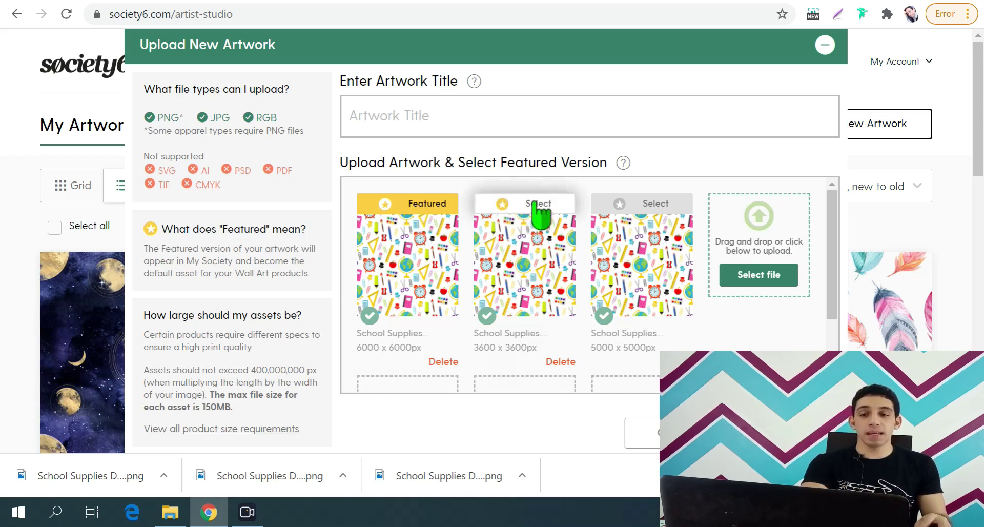
click(530, 210)
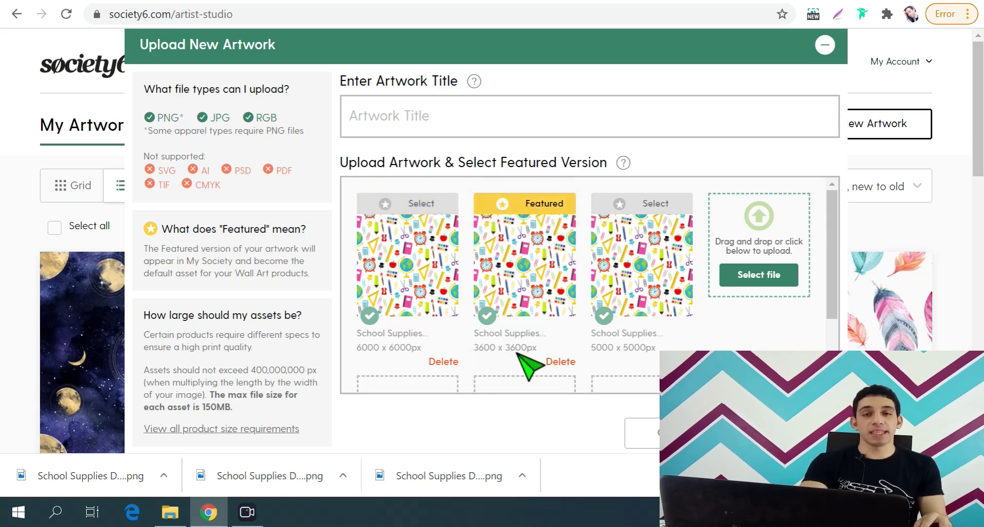
click(643, 205)
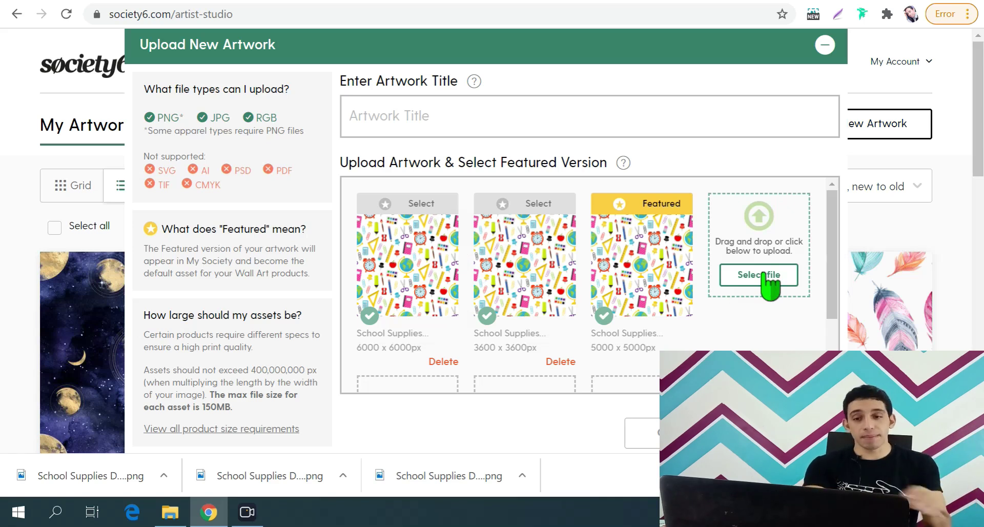
scroll(513, 318, down, 2)
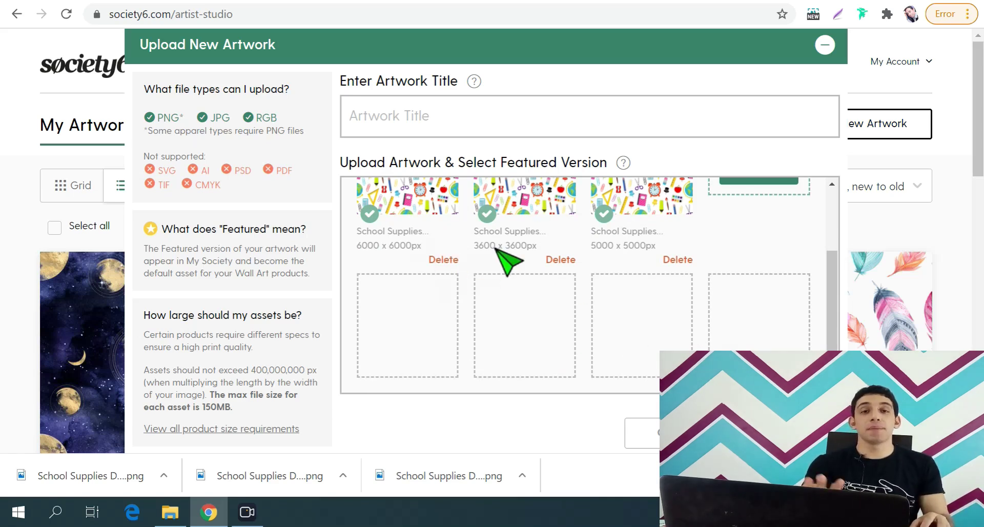
scroll(489, 308, up, 2)
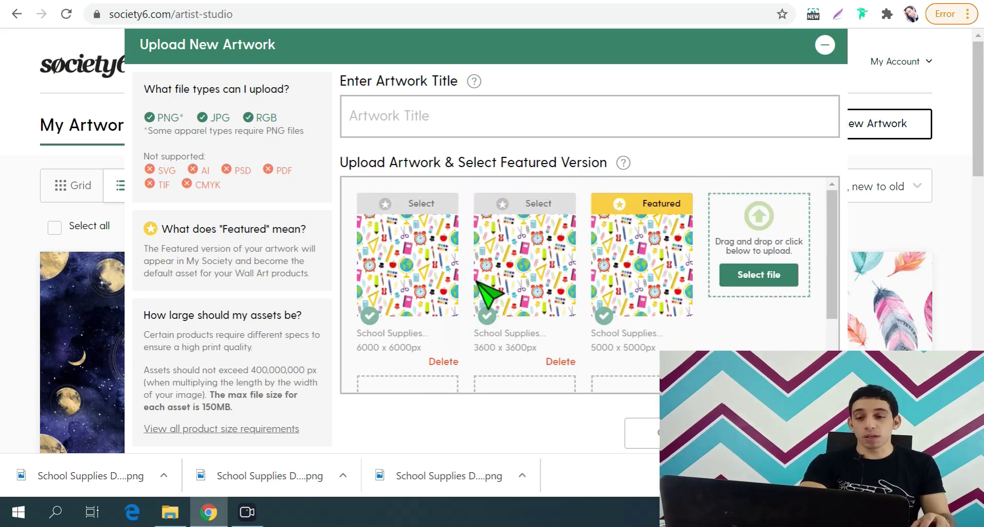
- Title the artwork "back to school" and continue to its details page
click(424, 117)
text(ba)
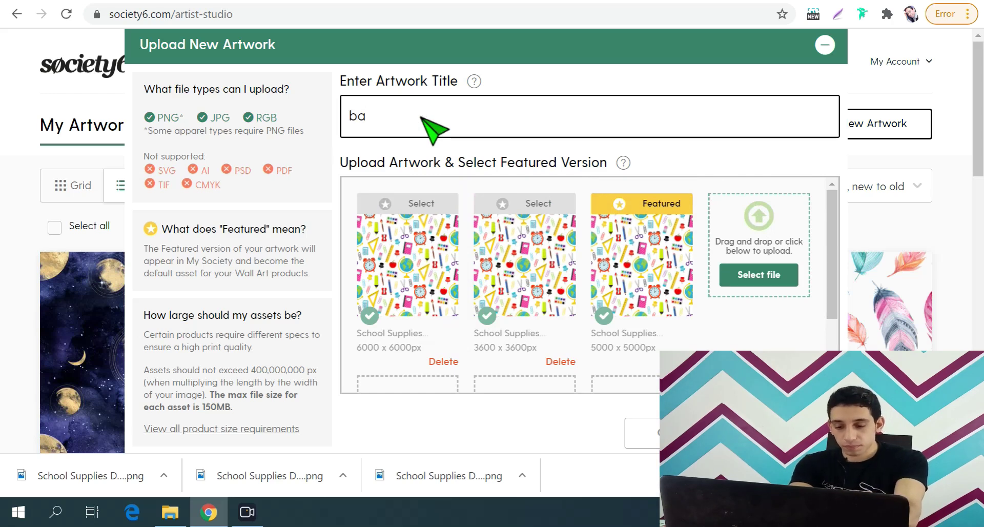
text(ck to school)
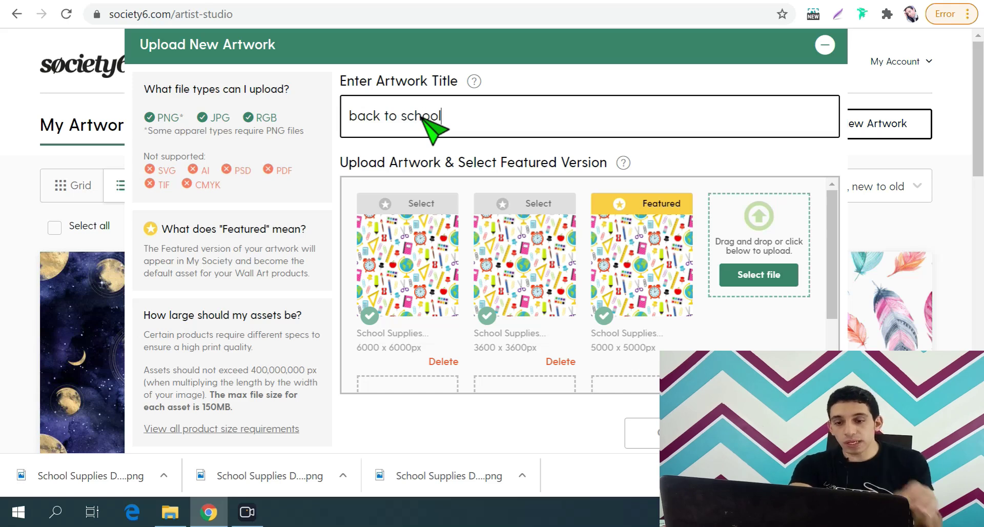
scroll(773, 312, down, 2)
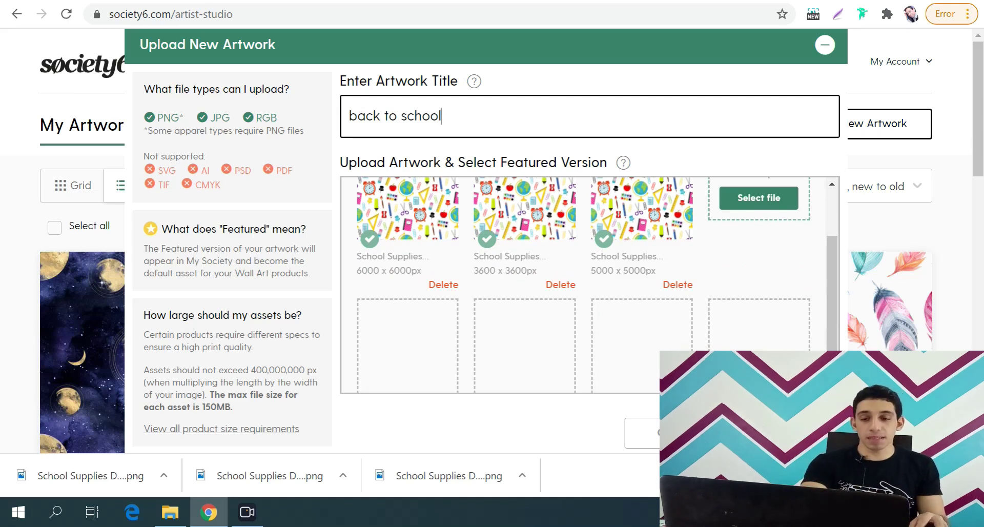
key(Return)
click(347, 193)
- Enable the Side Table and Credenza products in the Furniture section
scroll(359, 307, down, 8)
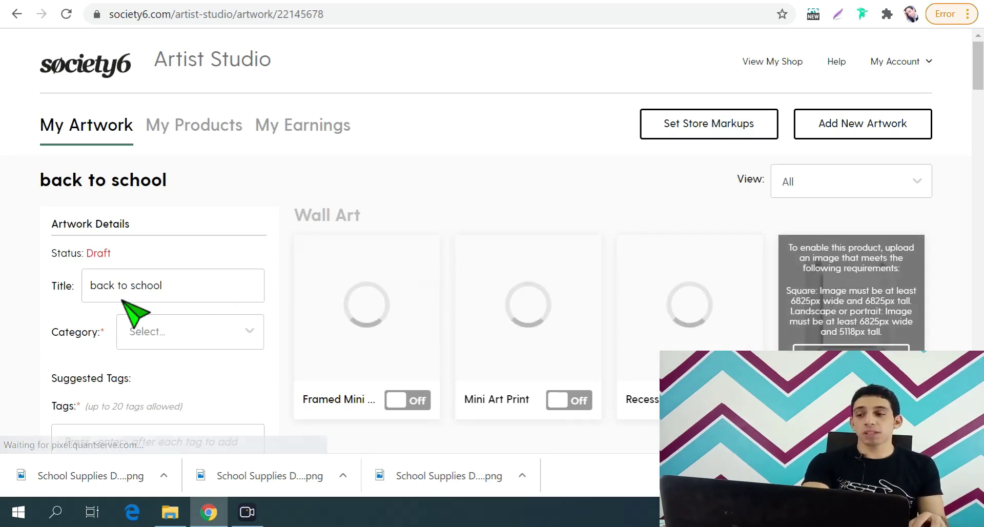
scroll(131, 310, down, 5)
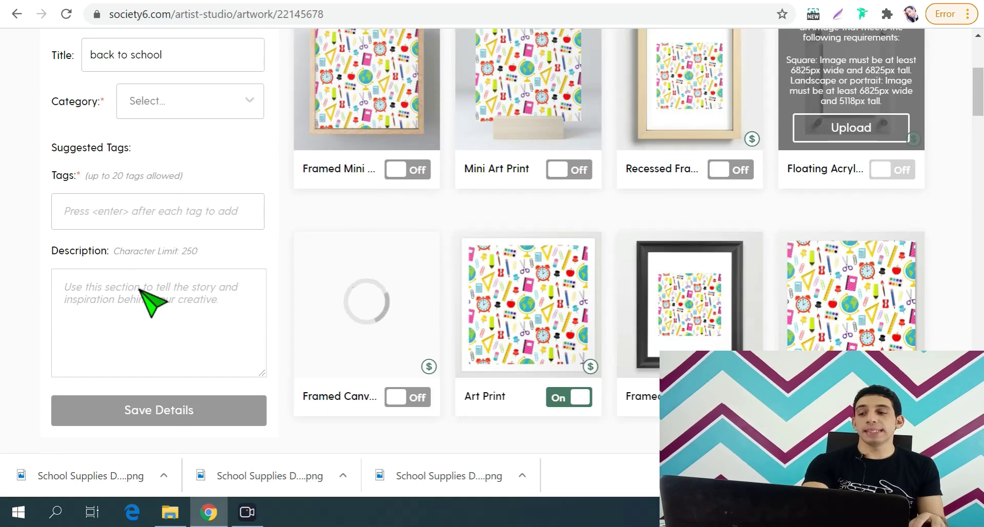
click(140, 290)
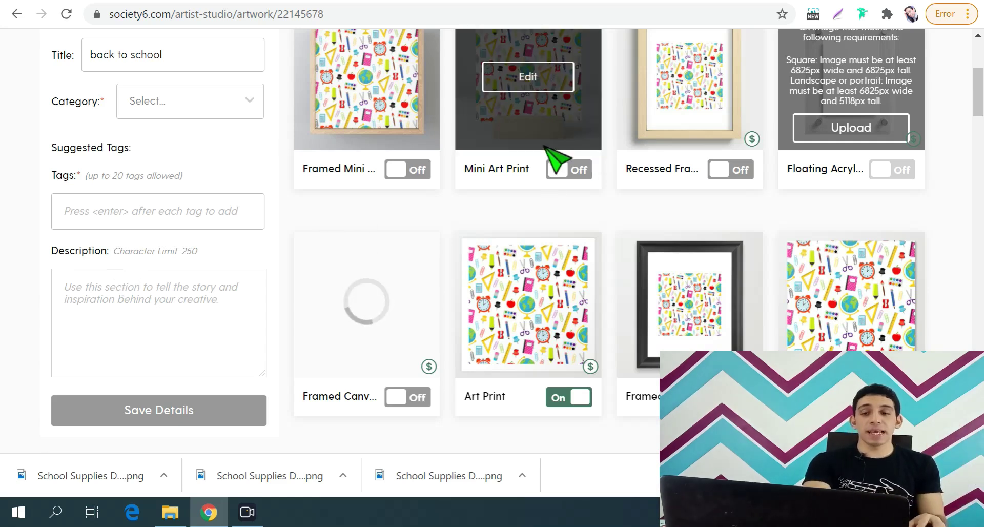
scroll(559, 164, down, 4)
scroll(537, 166, down, 7)
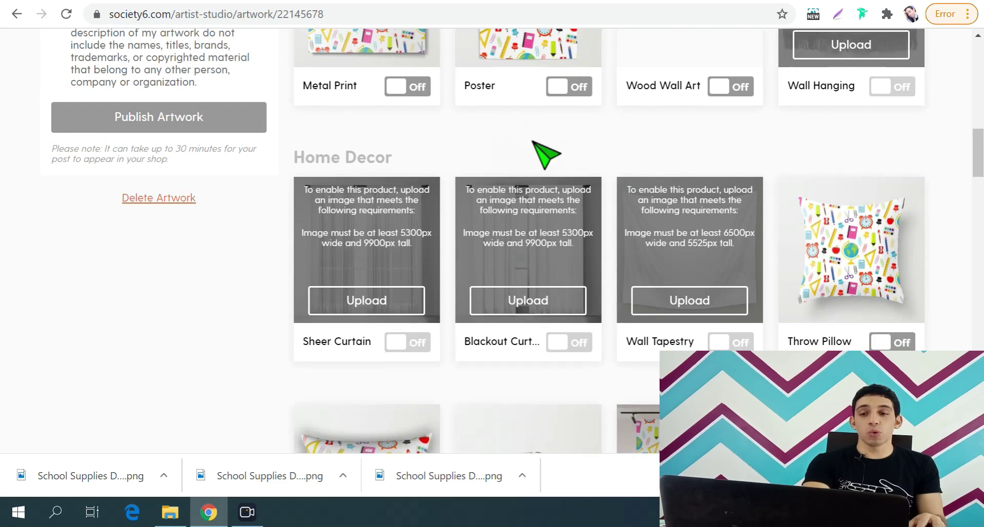
scroll(528, 148, down, 12)
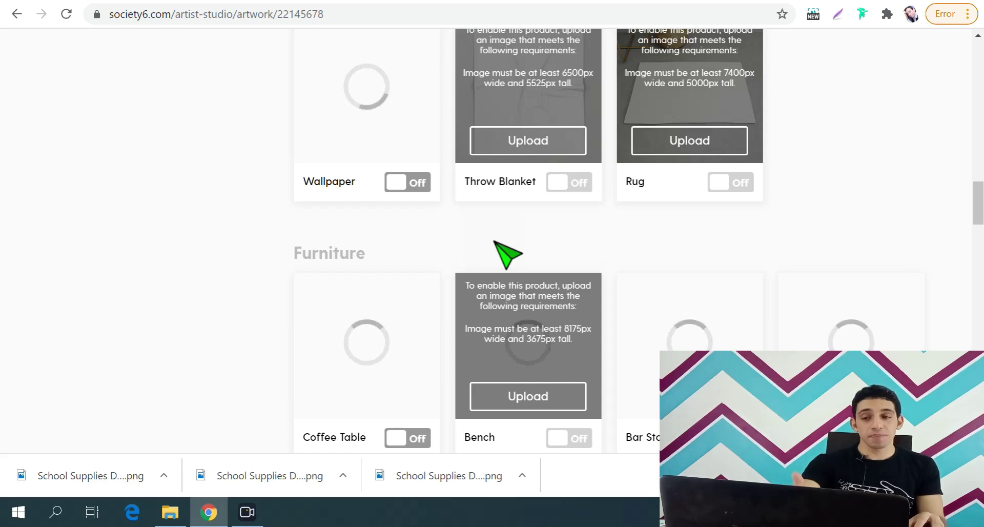
scroll(500, 205, down, 7)
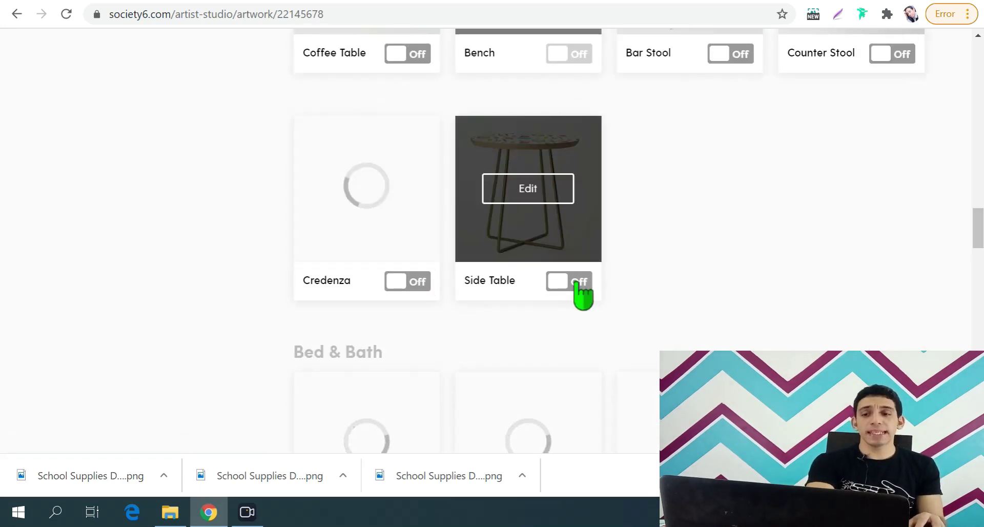
click(553, 286)
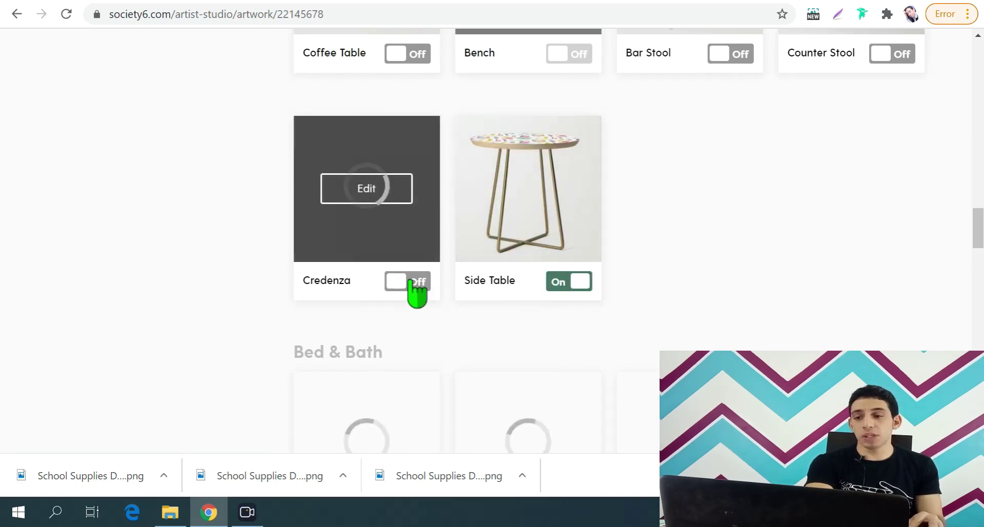
click(408, 283)
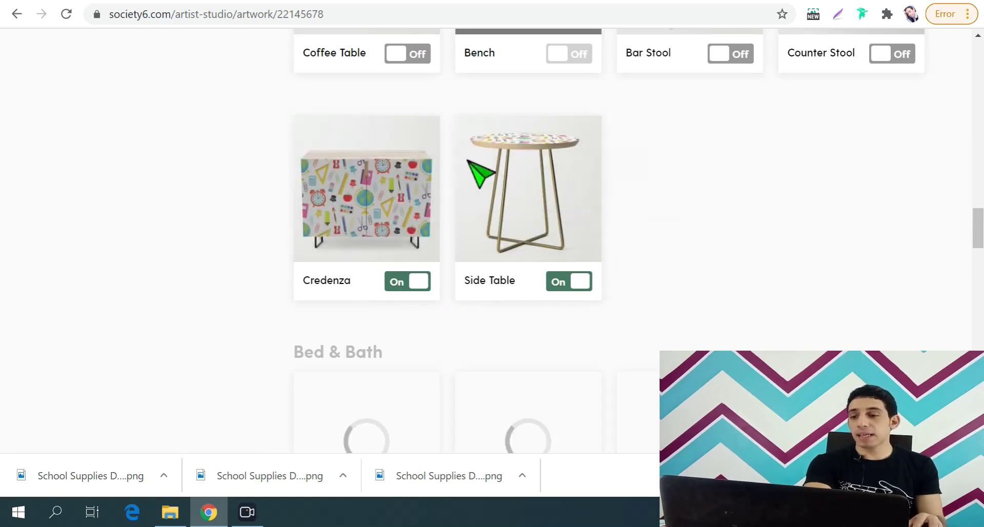
- Review the artwork previews and image size requirements of the Furniture, Bed & Bath and Tabletop products
scroll(513, 276, down, 3)
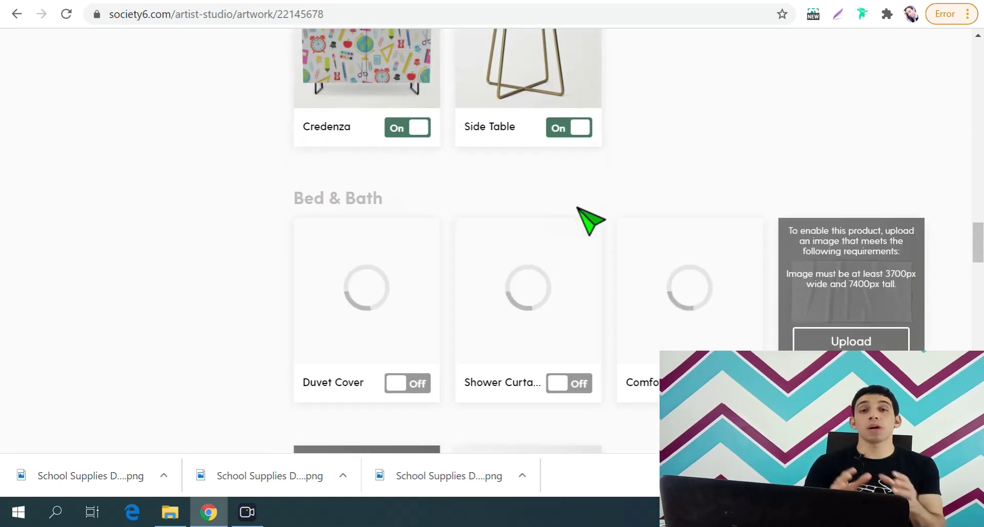
scroll(468, 220, up, 2)
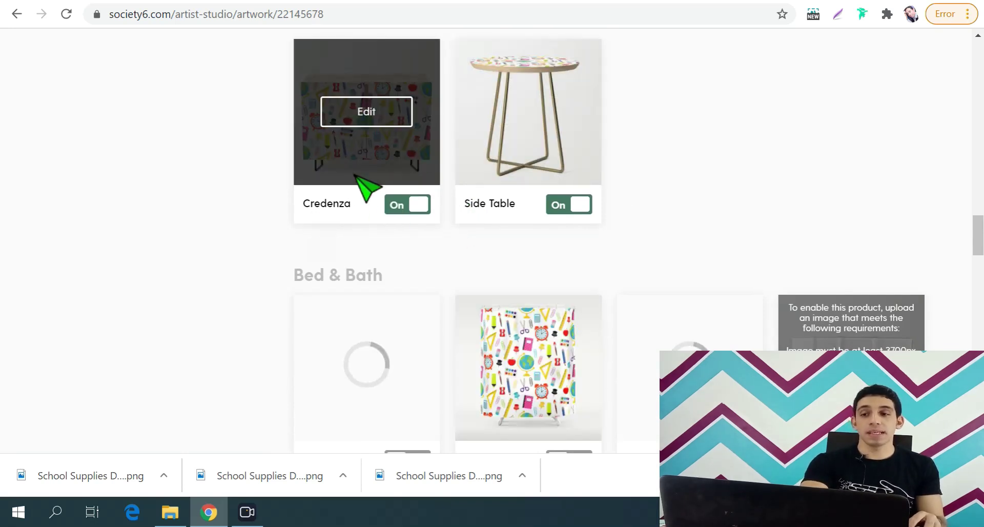
scroll(533, 351, down, 3)
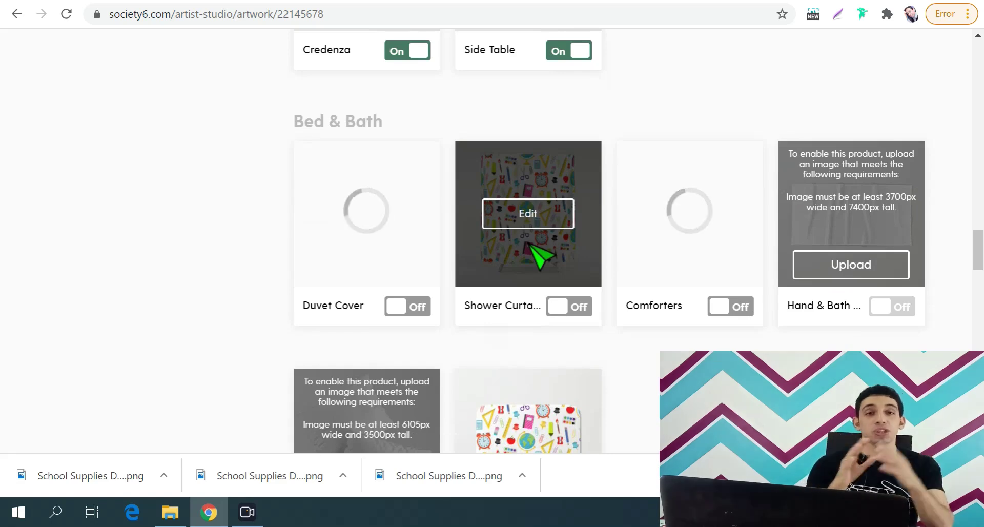
scroll(606, 302, down, 4)
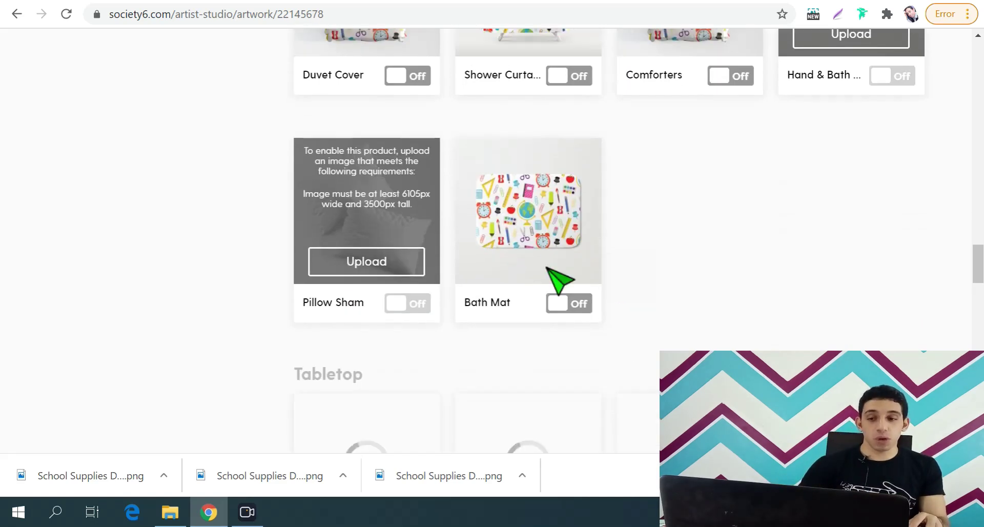
scroll(507, 241, down, 7)
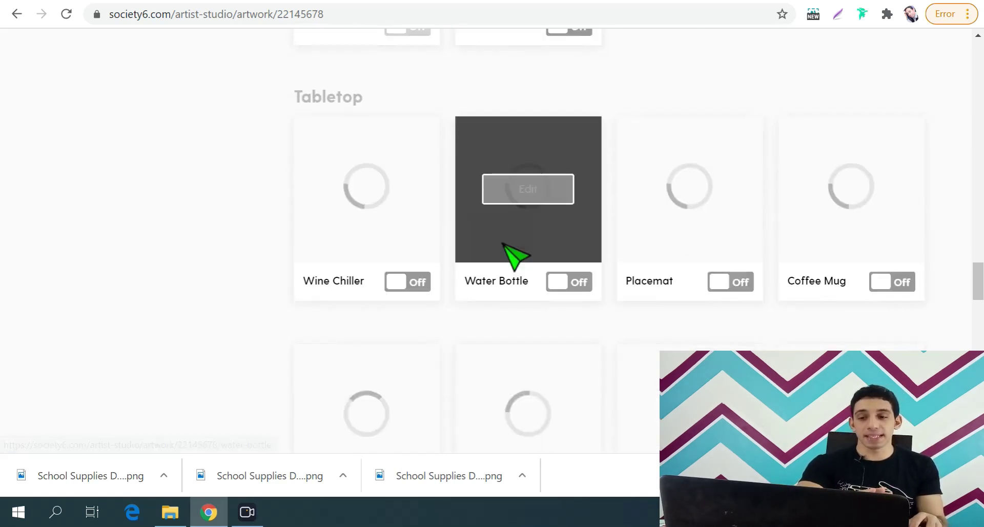
scroll(420, 243, up, 6)
scroll(418, 240, up, 7)
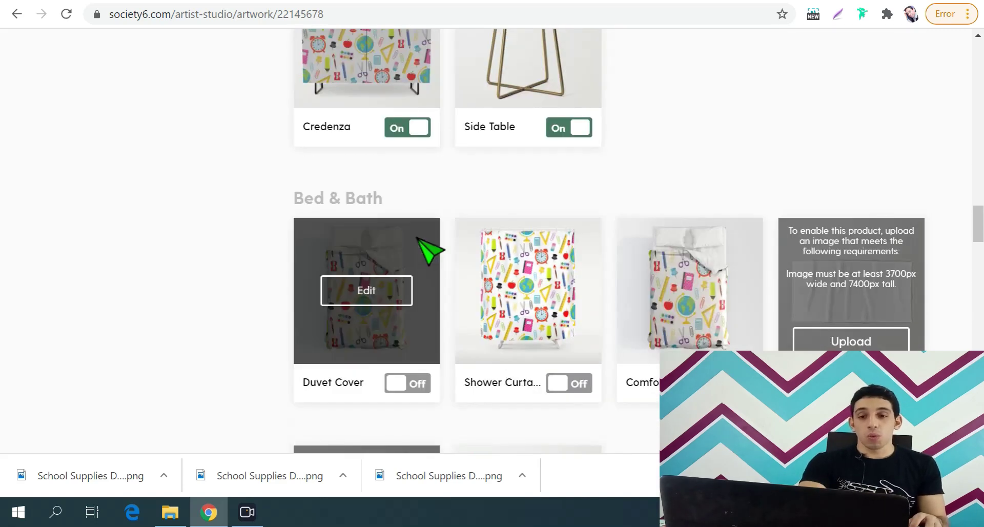
scroll(439, 202, up, 10)
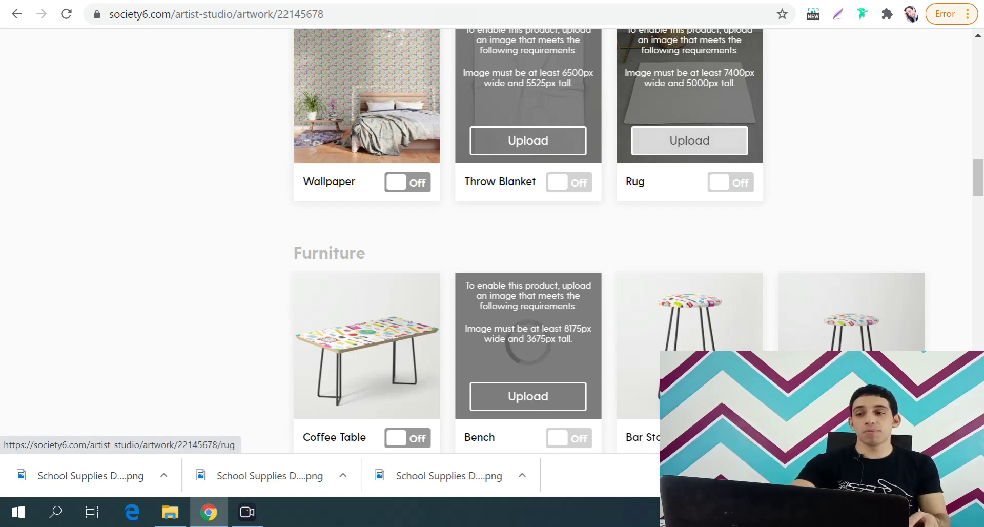
- Check the Online-Convert result page, and return to the artwork page to review the Home Decor products and artwork markup option
key(ctrl+Tab)
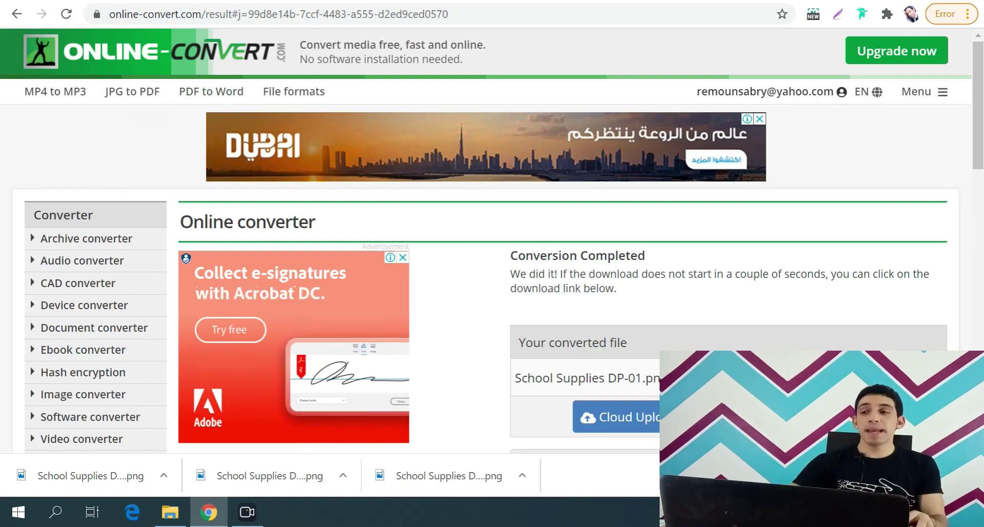
key(ctrl+shift+Tab)
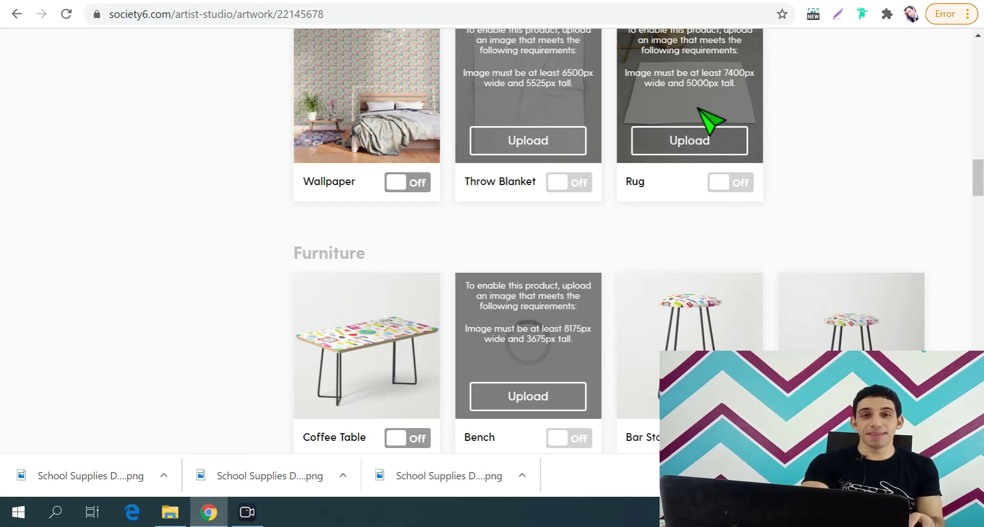
scroll(502, 202, up, 10)
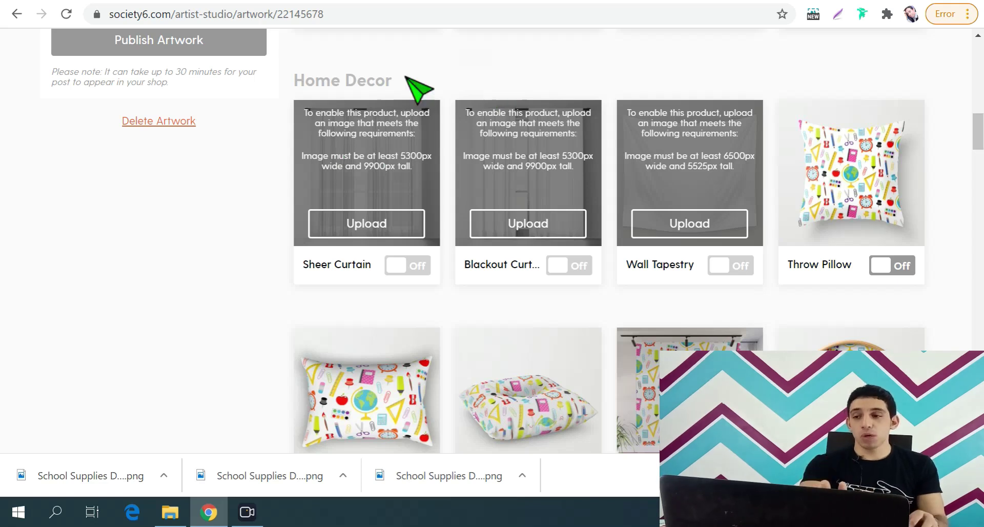
scroll(541, 259, up, 4)
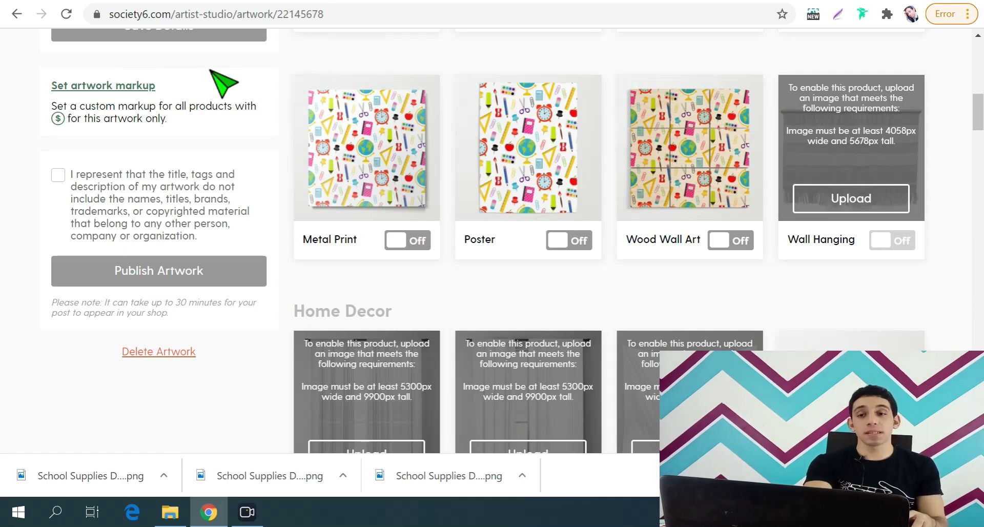
mouse_move(374, 147)
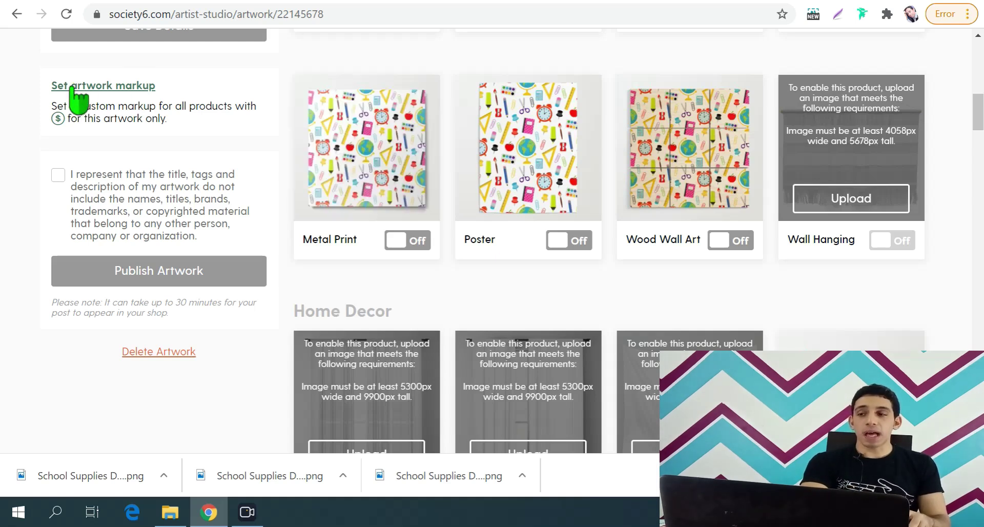
- Open the artwork markup settings and update the X-Small Art Print markup to 7%
click(106, 86)
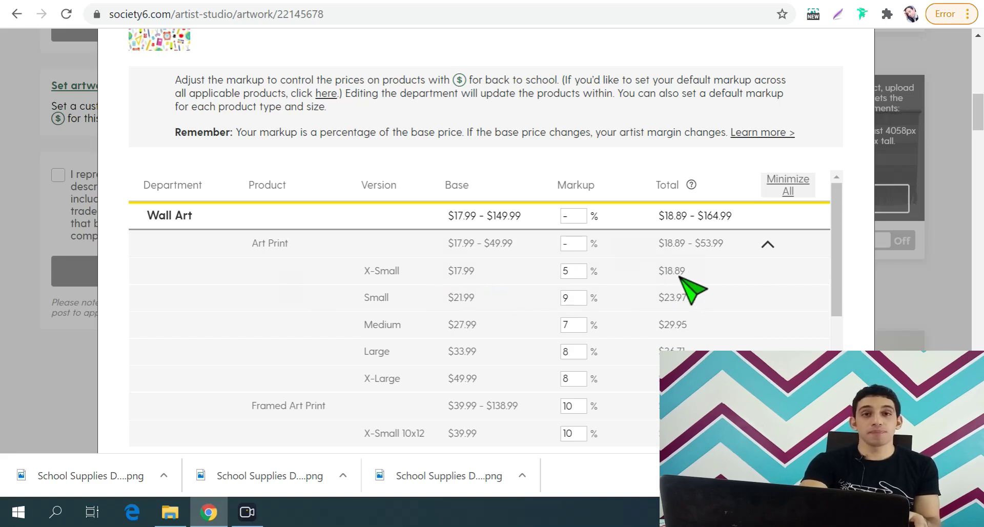
click(569, 271)
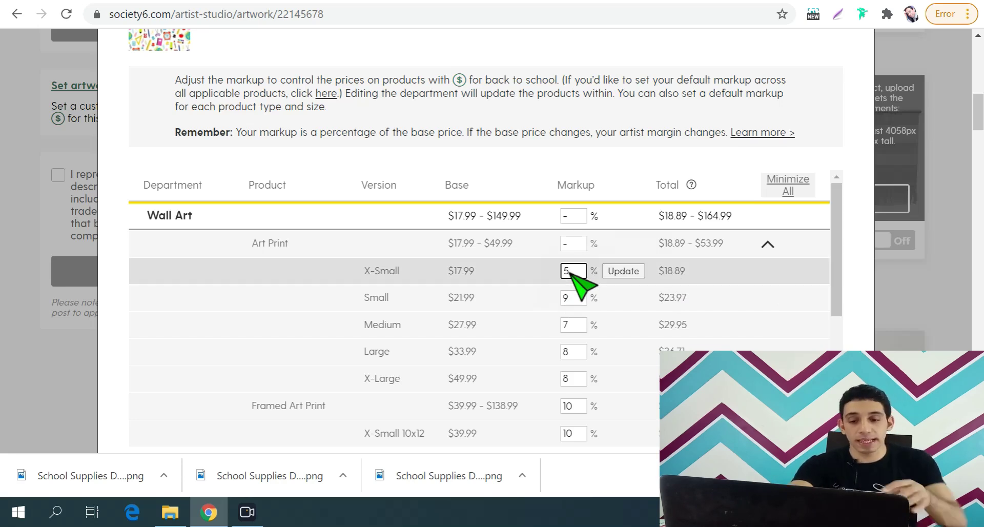
key(BackSpace)
text(7)
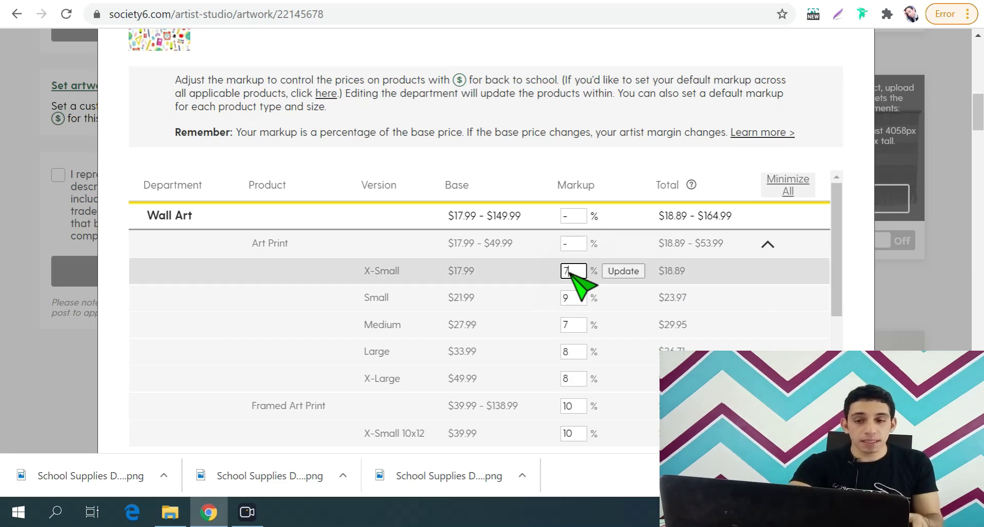
click(621, 272)
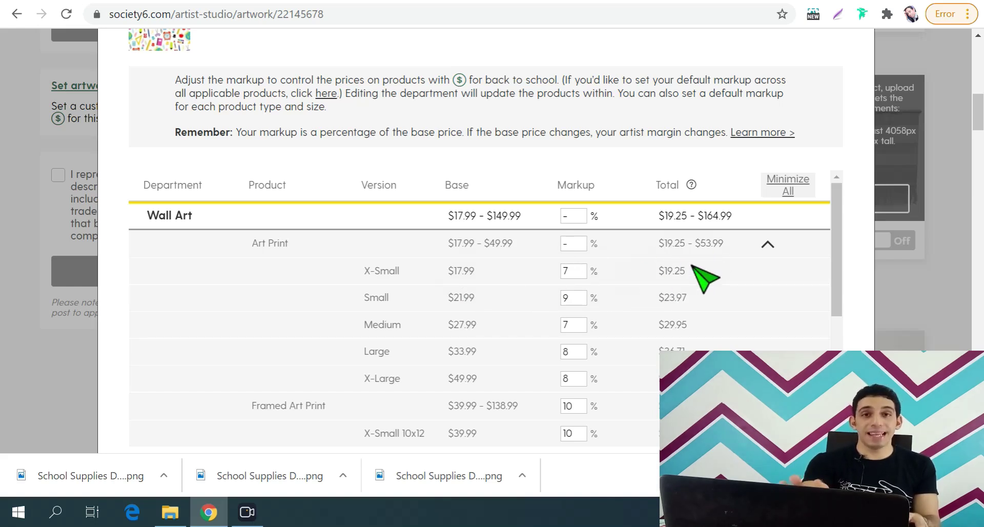
- Review the markups and prices of the Art Print, Framed Art Print and Canvas Print versions under Wall Art
scroll(574, 308, down, 2)
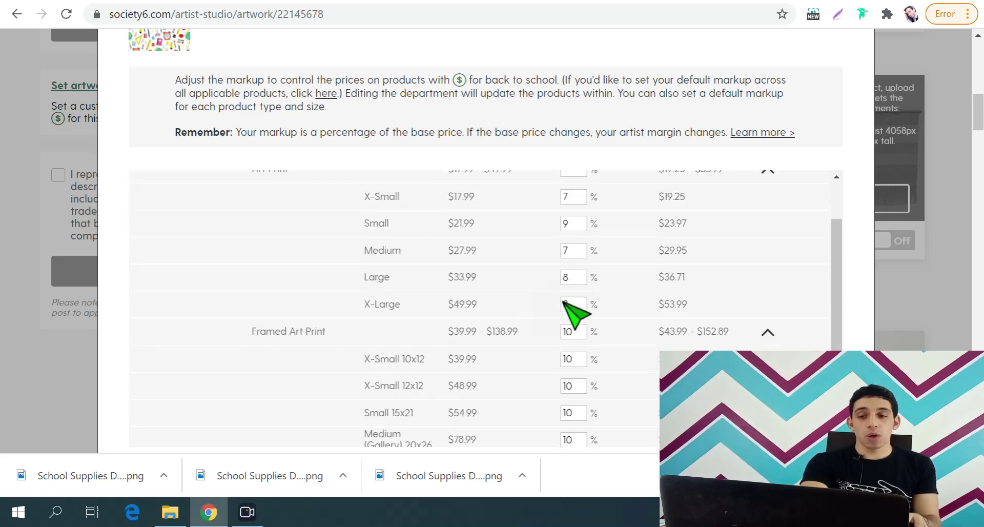
scroll(531, 306, down, 3)
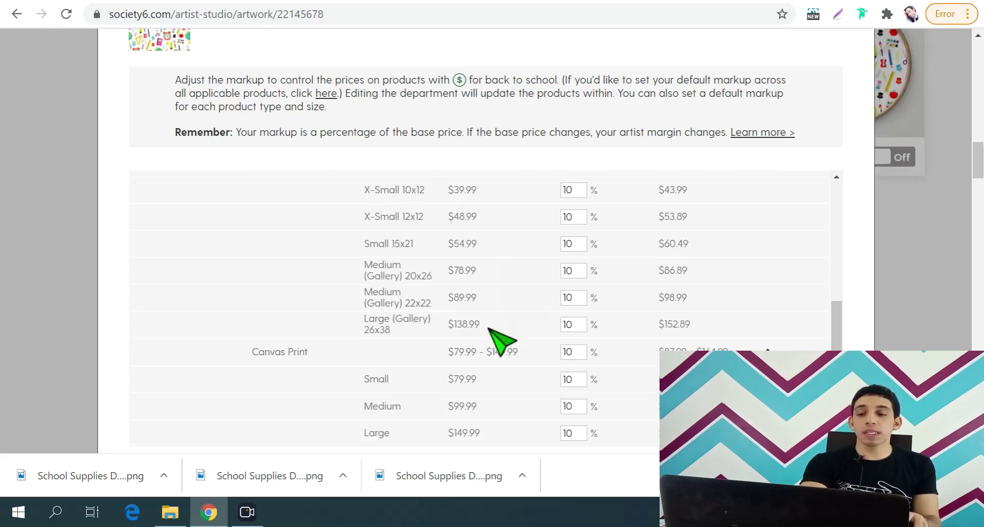
scroll(286, 329, up, 5)
scroll(263, 377, down, 5)
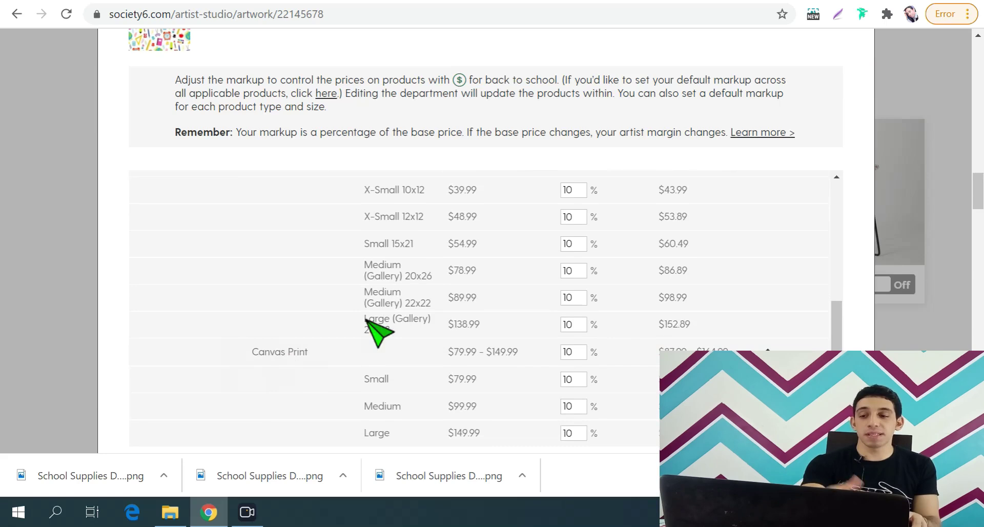
scroll(302, 312, up, 2)
scroll(313, 328, up, 2)
scroll(298, 313, up, 2)
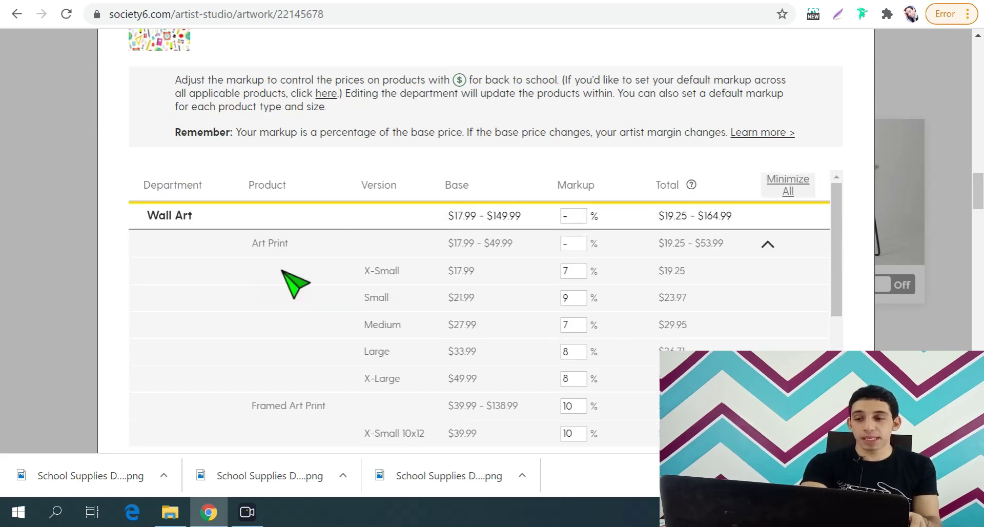